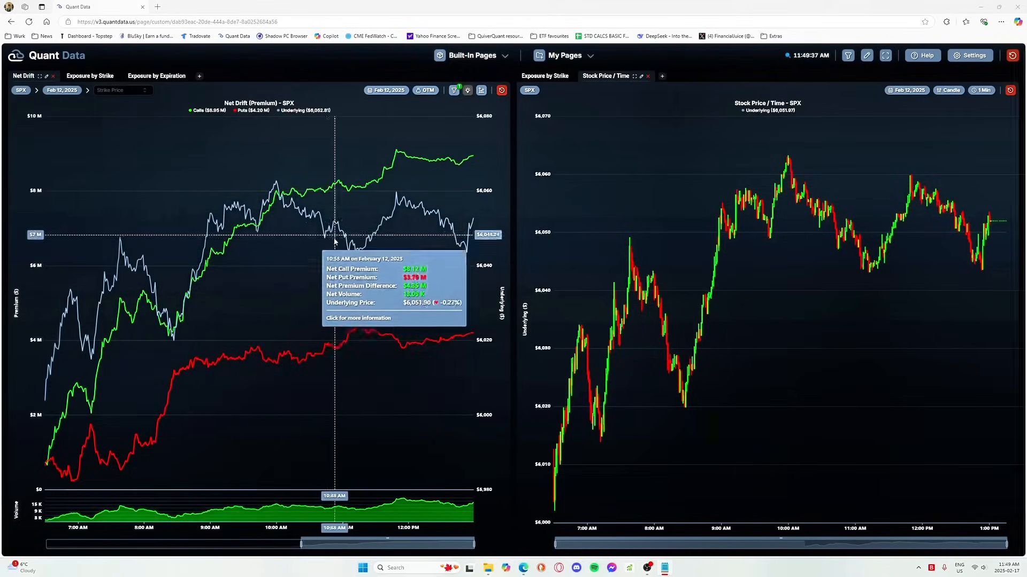
Remove the Feb 12 expiration filter and leave Moneyness unfiltered so all SPX flow shows
click(62, 90)
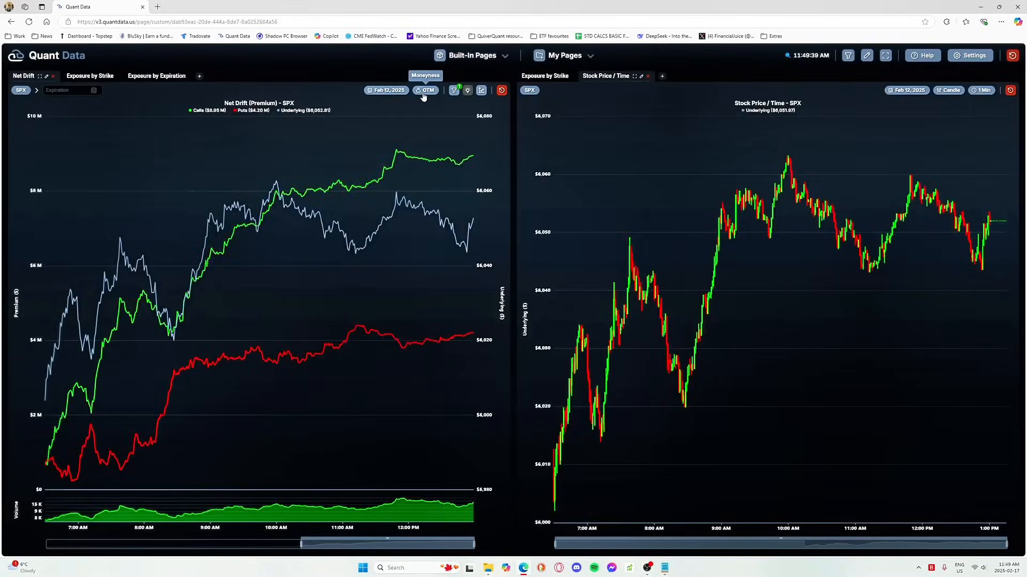
click(425, 90)
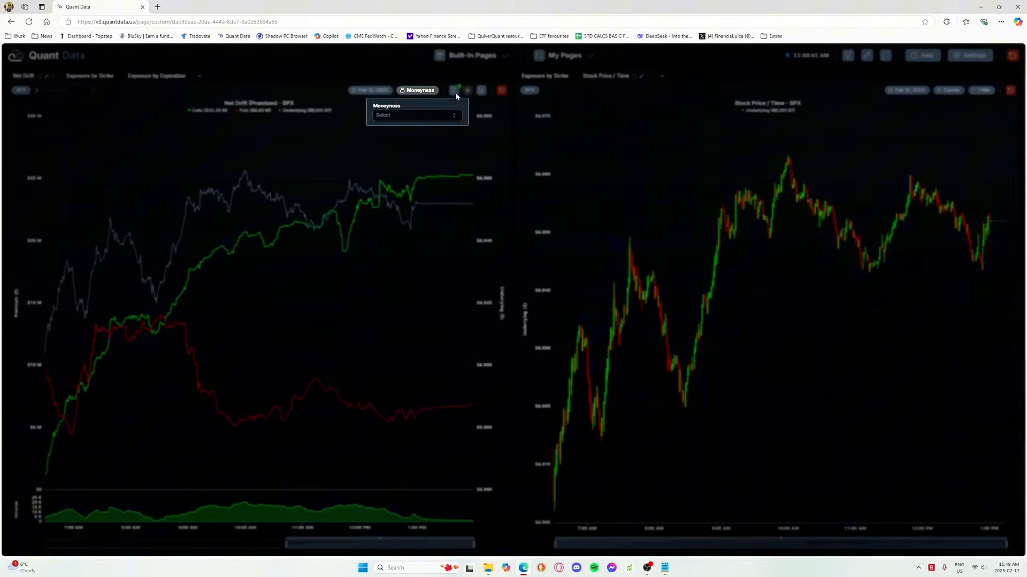
click(457, 96)
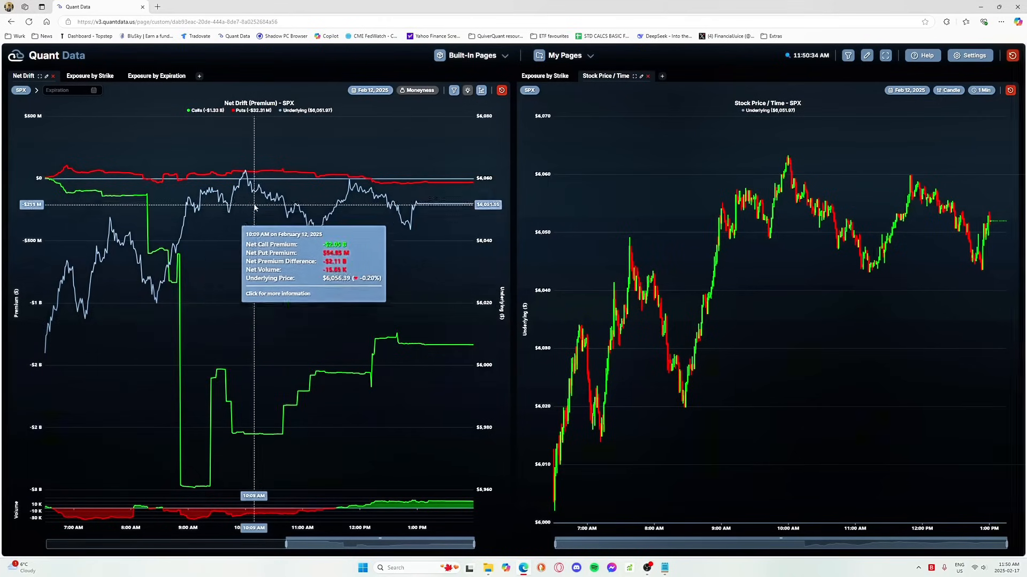
Set expiration to Feb 12, 2025 and Moneyness to Out of the Money only
click(72, 90)
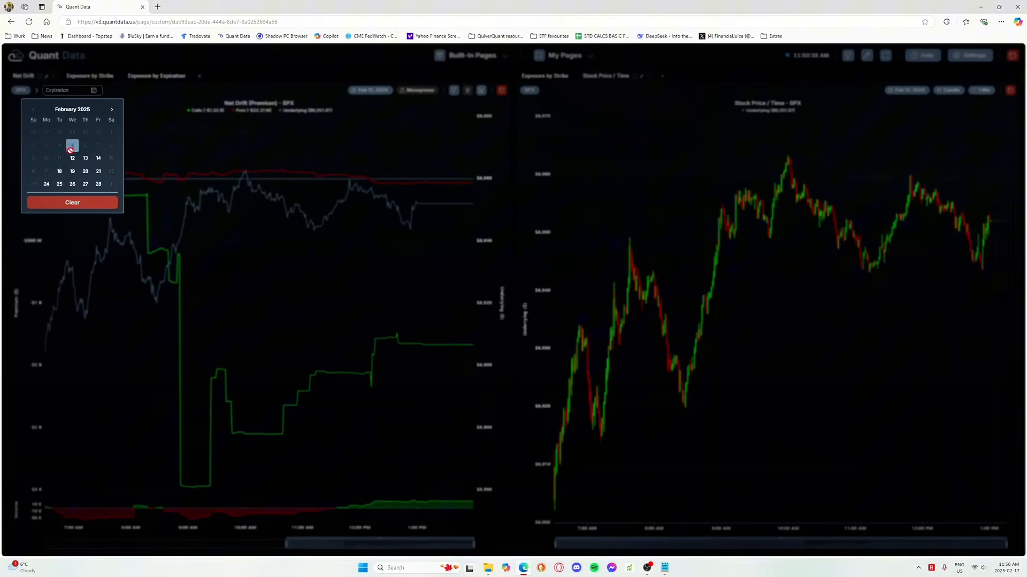
click(71, 147)
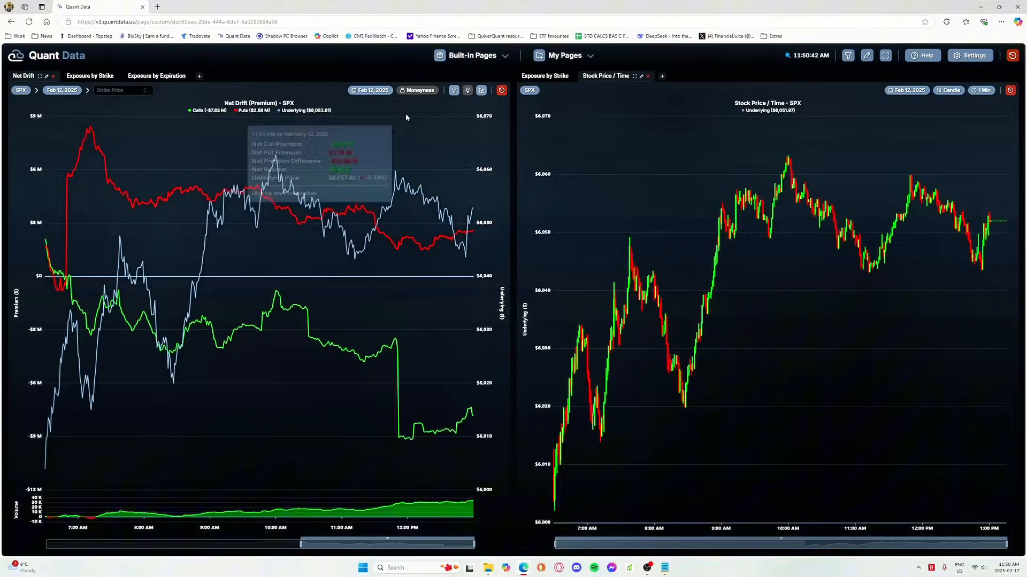
click(420, 90)
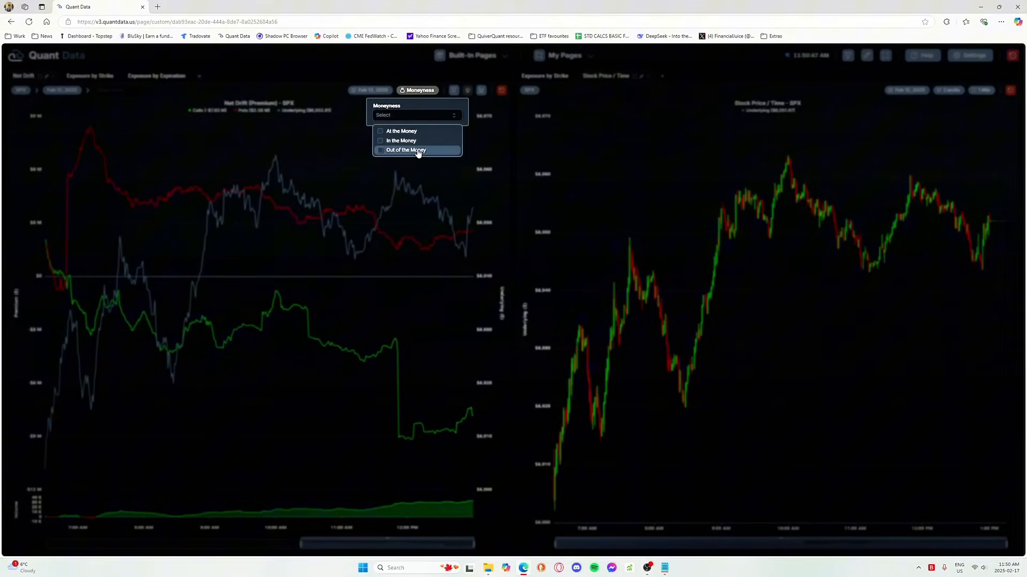
click(417, 153)
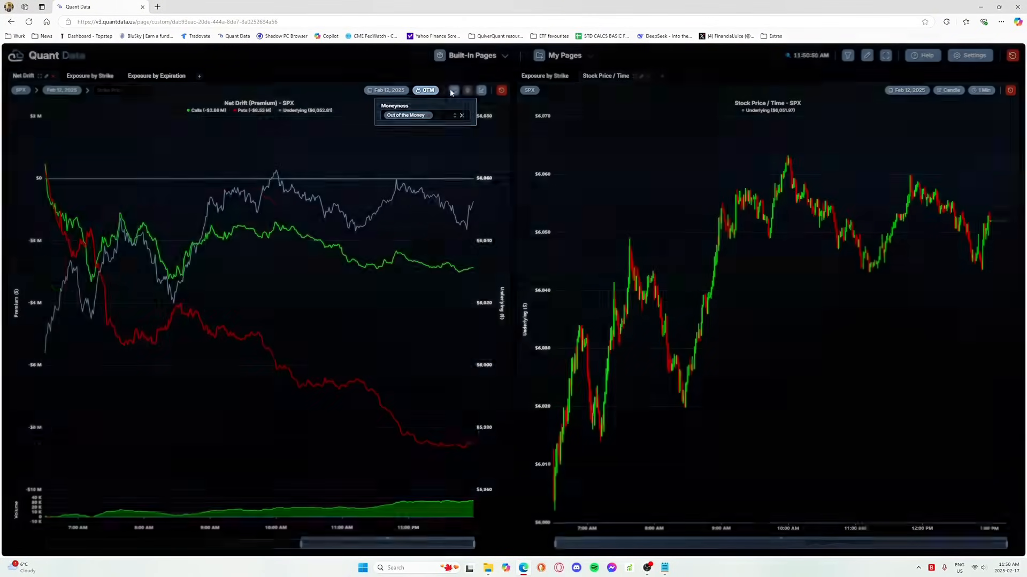
Activate the 'ABJ Exclude tied and complex' filter group for the Net Drift chart
click(454, 92)
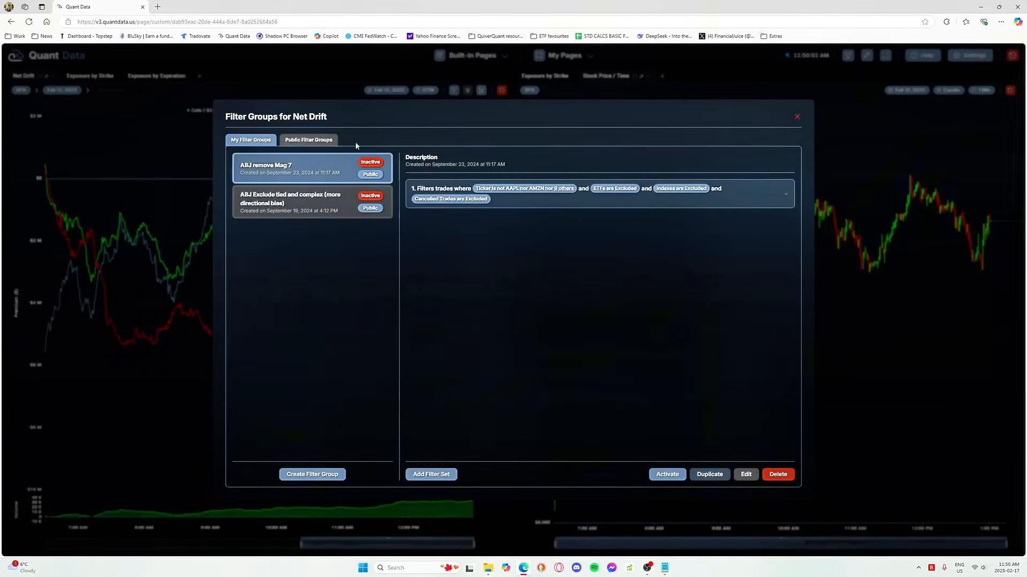
click(307, 199)
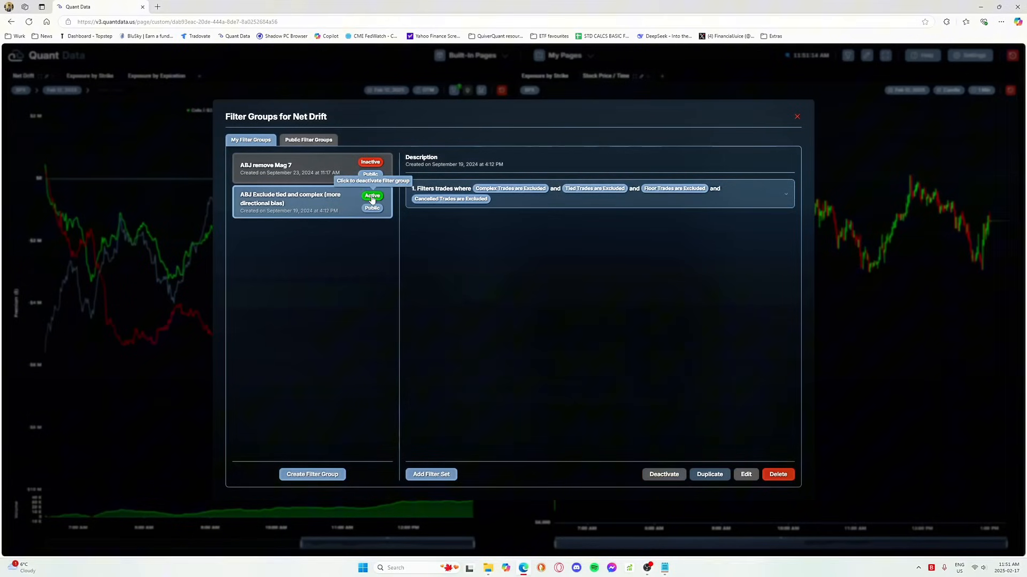
click(191, 269)
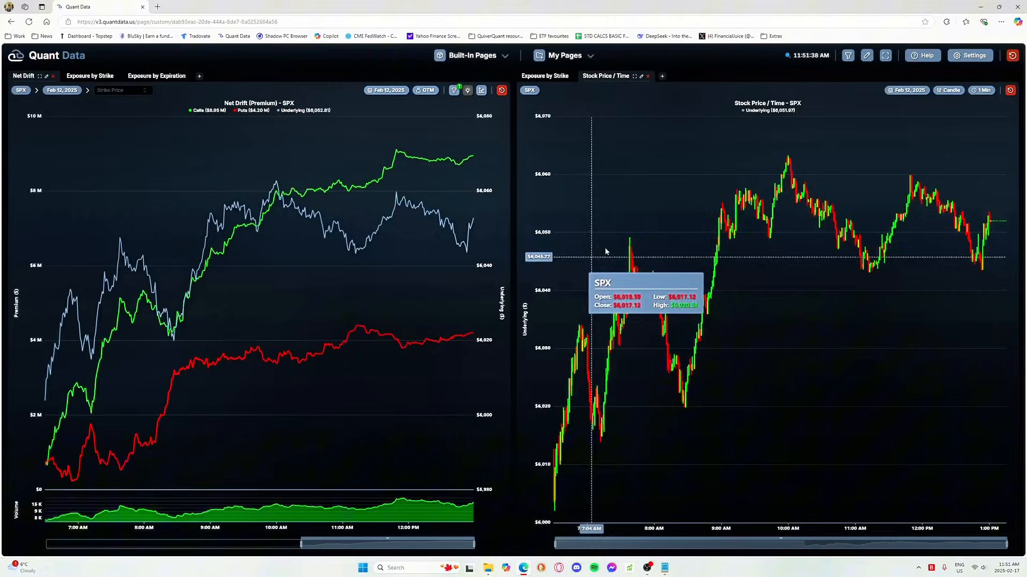
Set both the SPX price chart and the Net Drift chart session to February 13, 2025
click(906, 90)
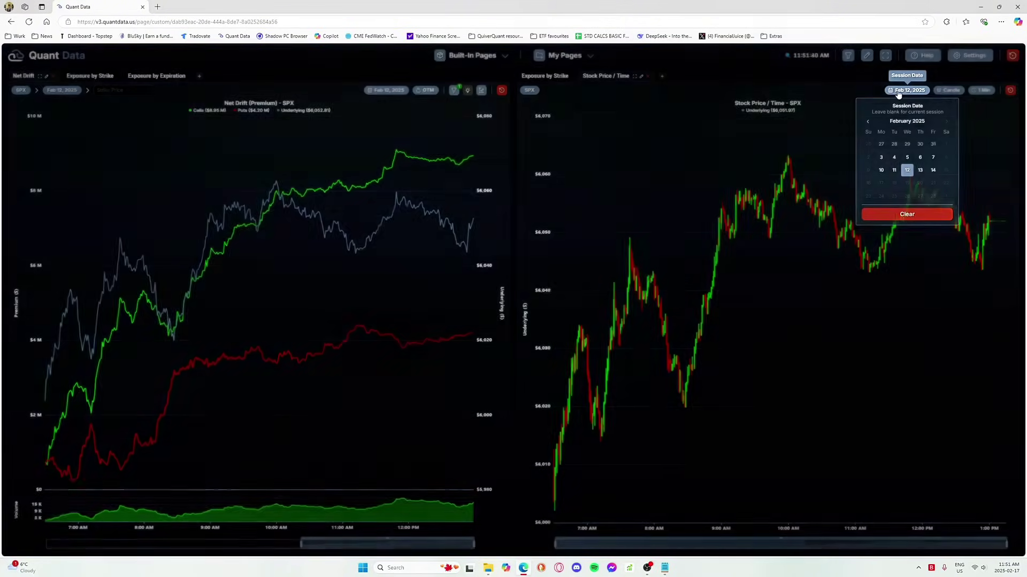
click(919, 170)
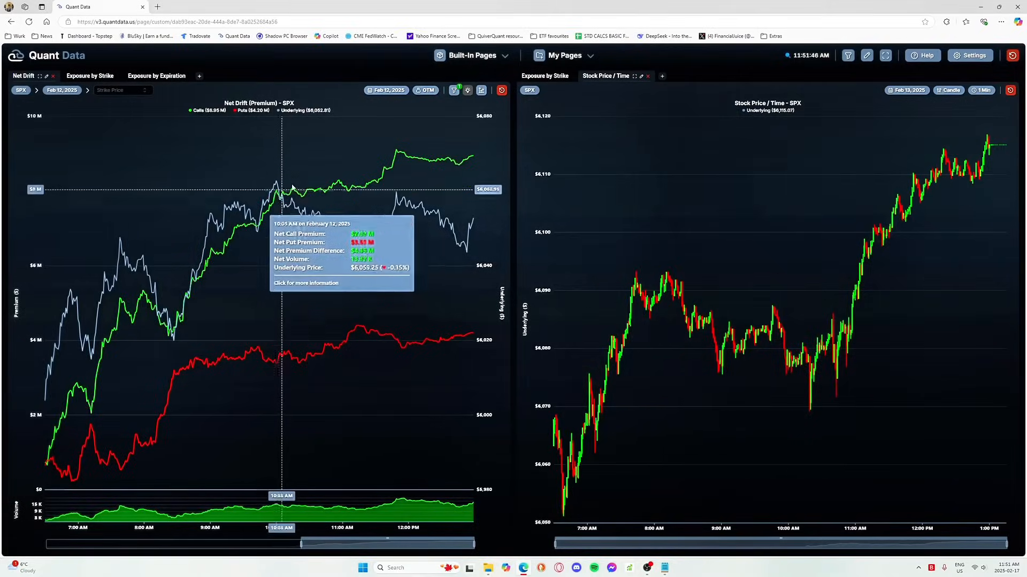
click(387, 90)
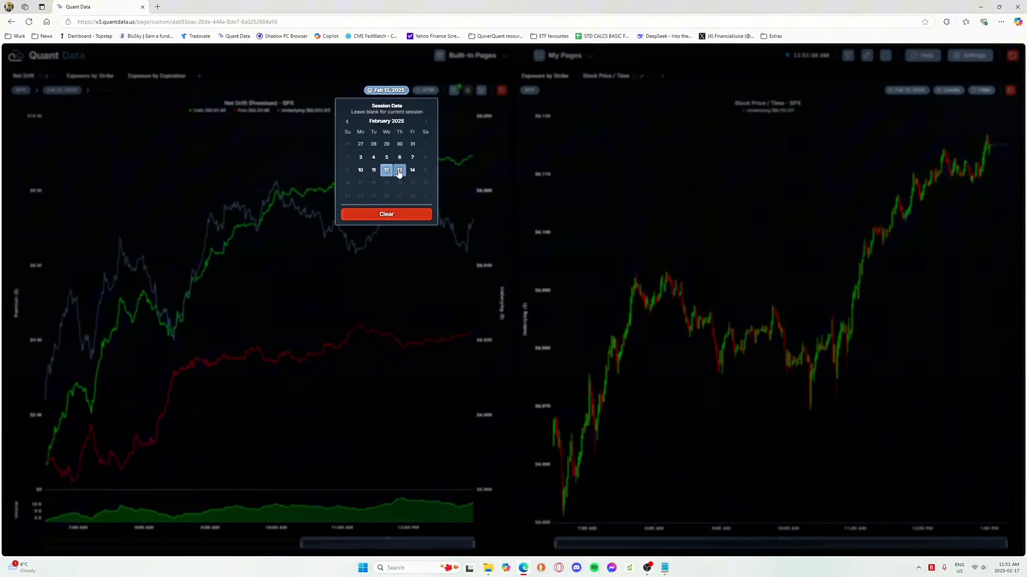
click(399, 170)
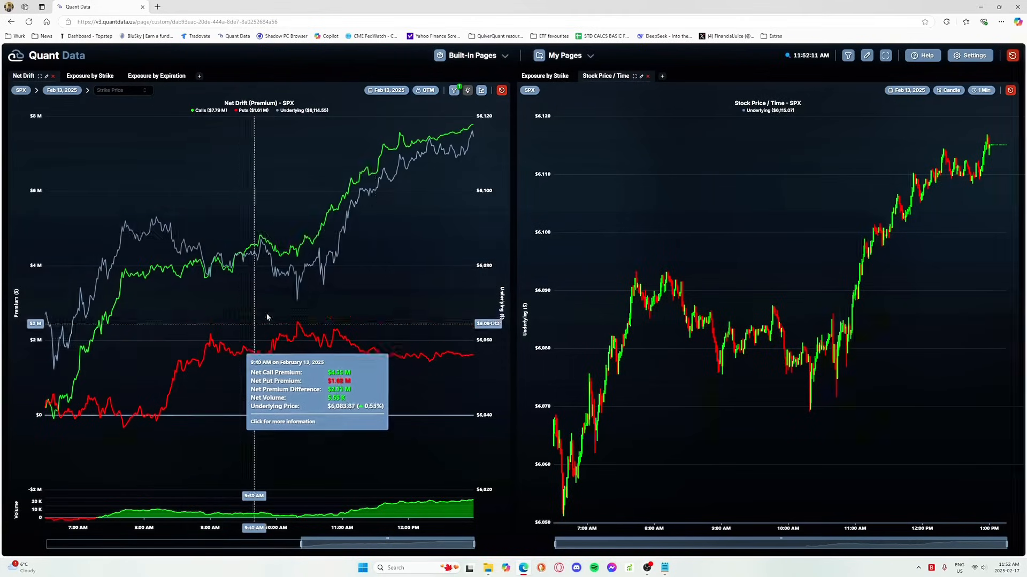
click(453, 90)
click(313, 201)
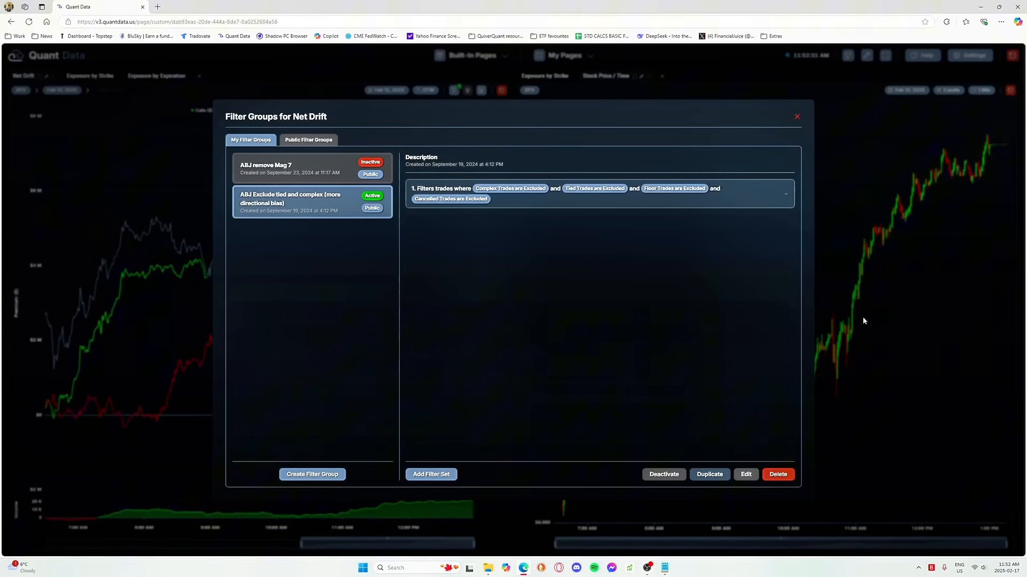
click(854, 294)
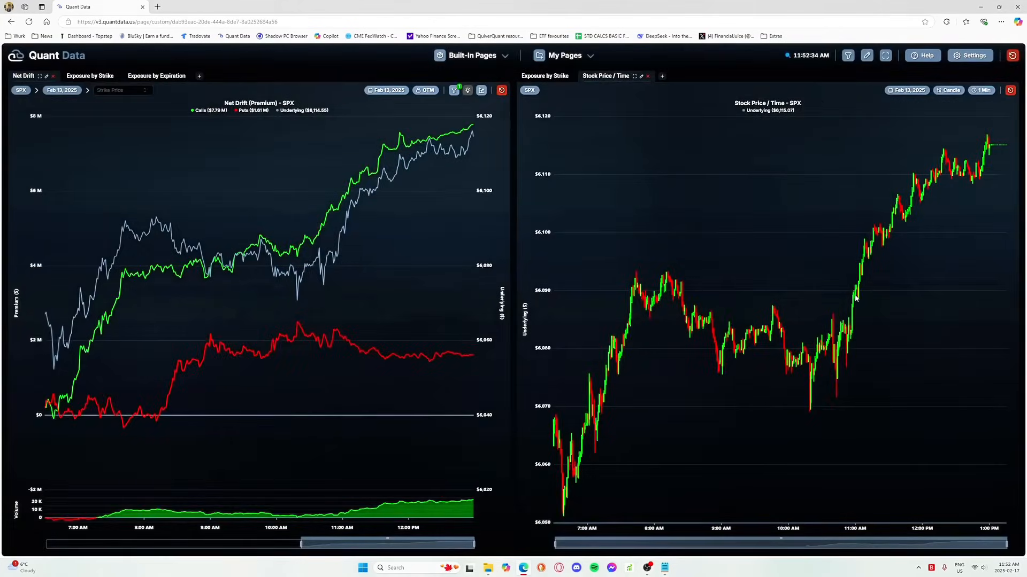